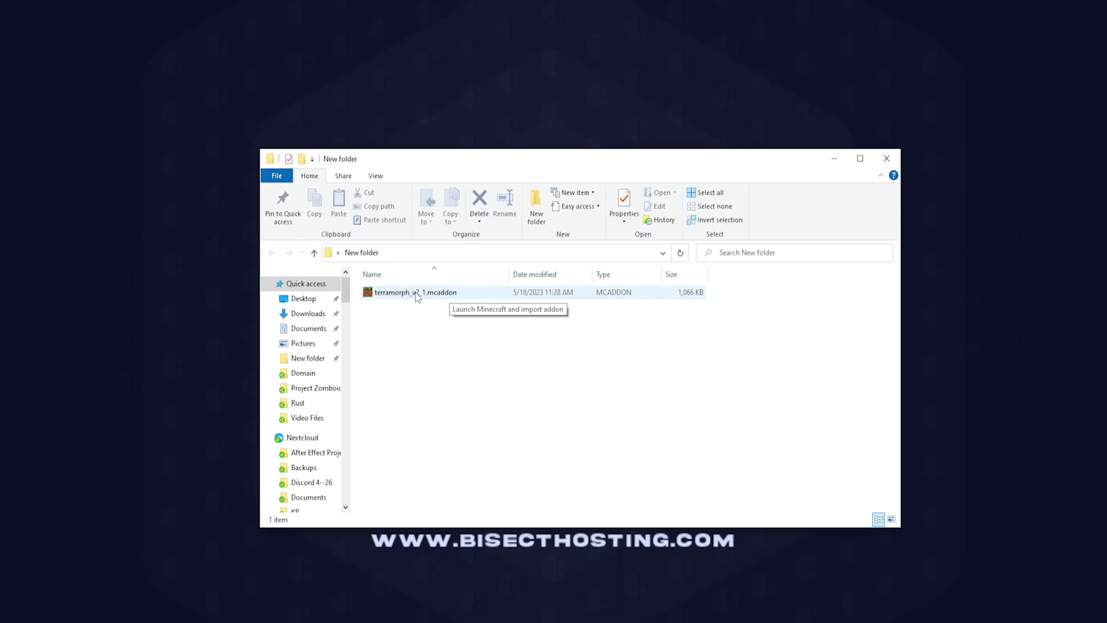
Rename the .mcaddon file to terramorph_v2_1.zip, accepting the extension change.
right_click(432, 294)
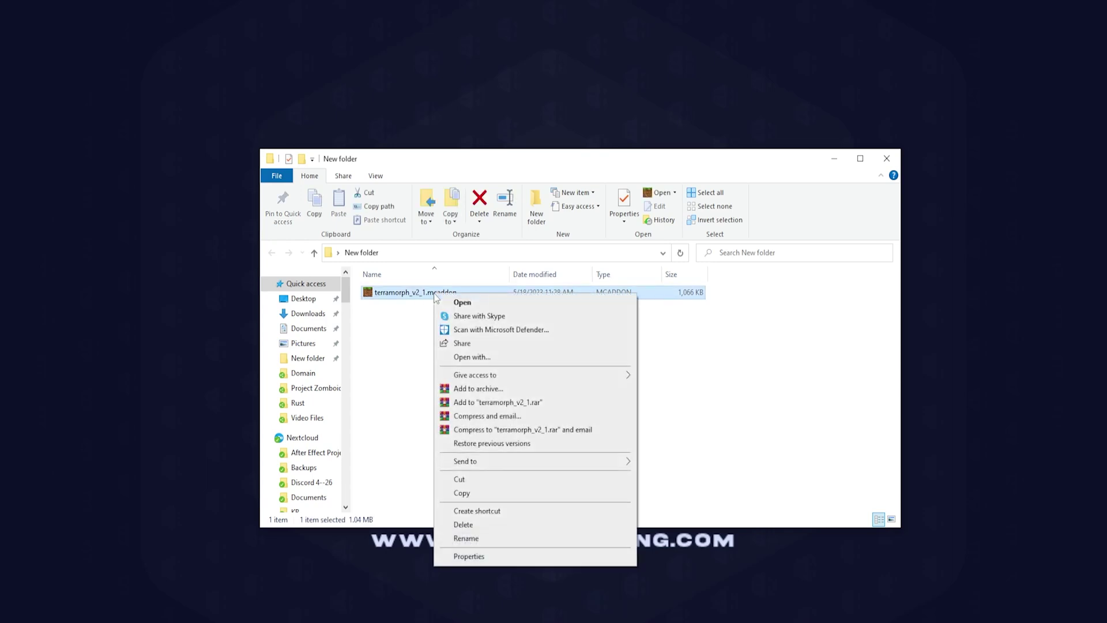
left_click(466, 537)
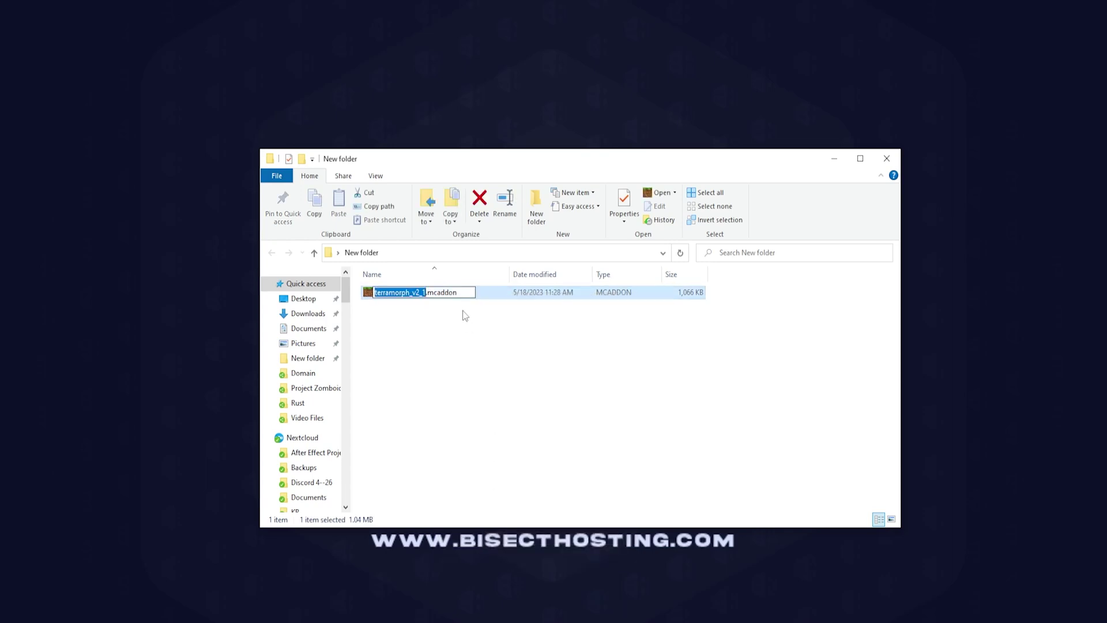
key("shift+Left")
key("shift+Left")
key("shift+Left")
key("shift+Left")
key("shift+Left")
key("shift+Left")
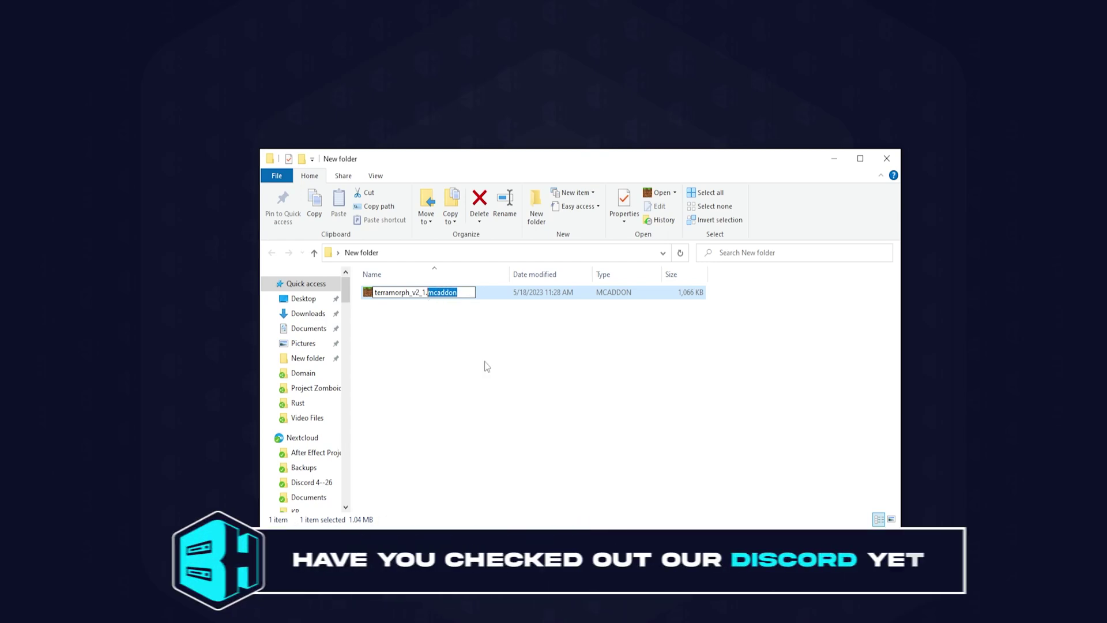
type("zip")
key("Return")
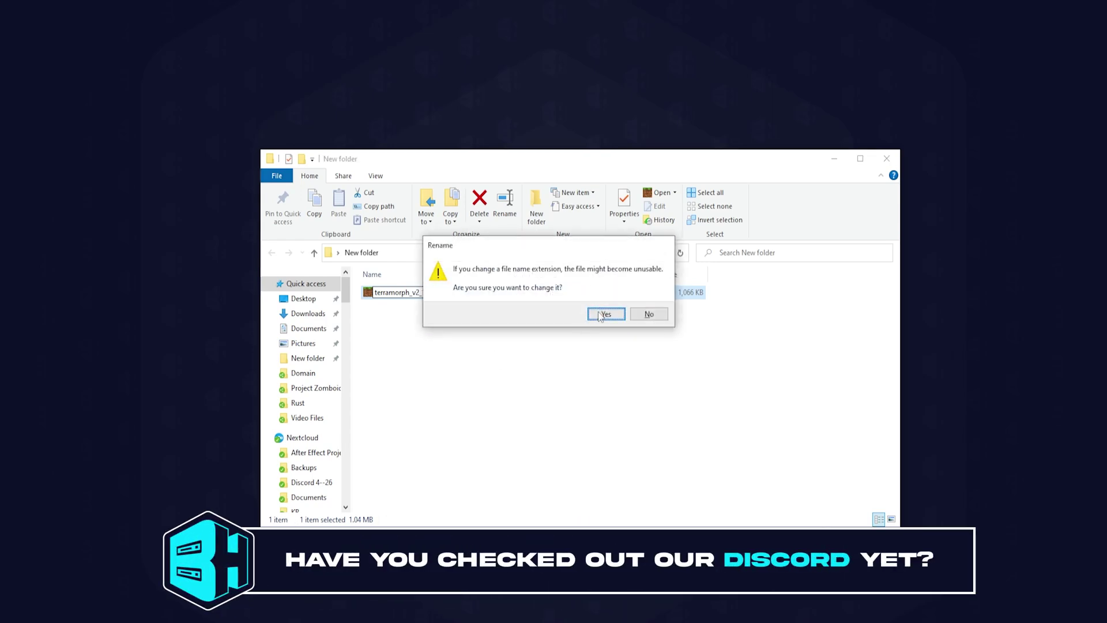
left_click(603, 314)
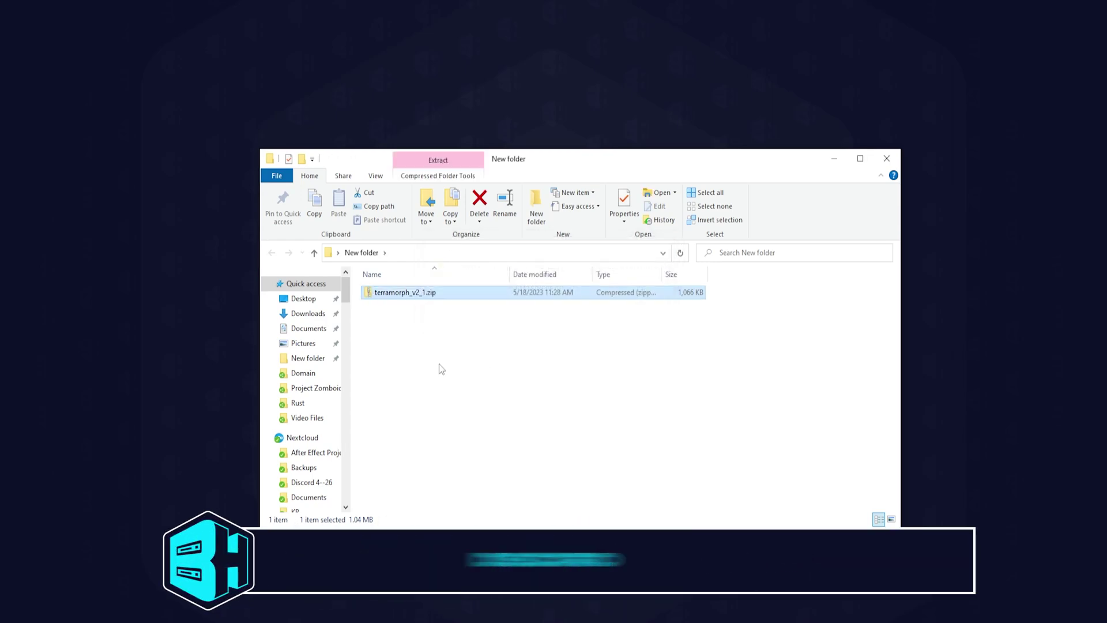
Extract the zip here, producing the Terramorph B and Terramorph R folders.
right_click(404, 298)
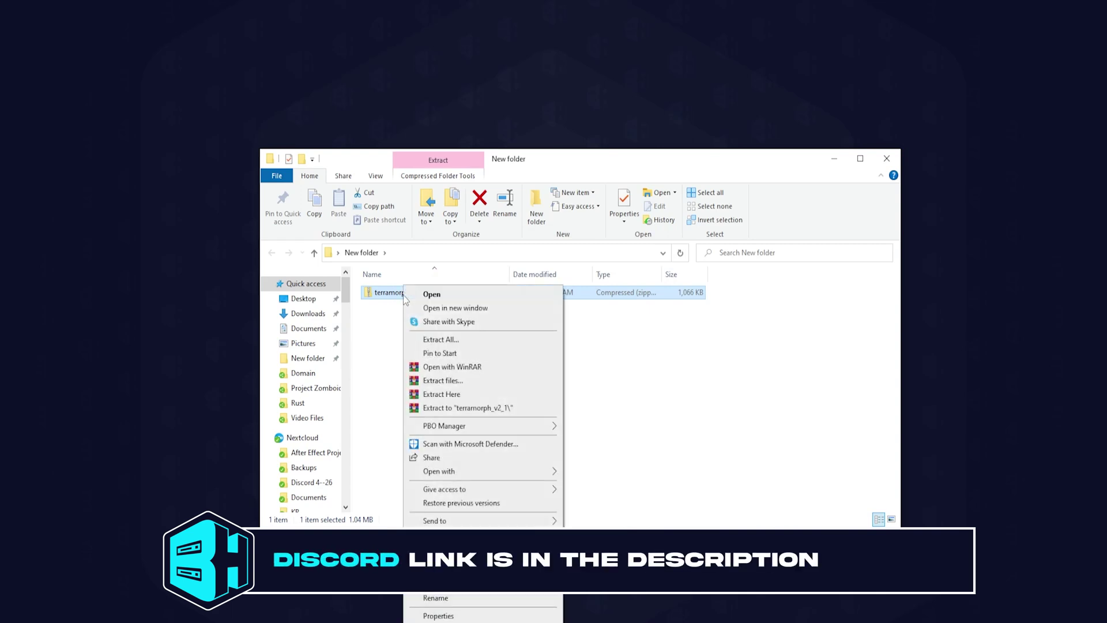
left_click(457, 397)
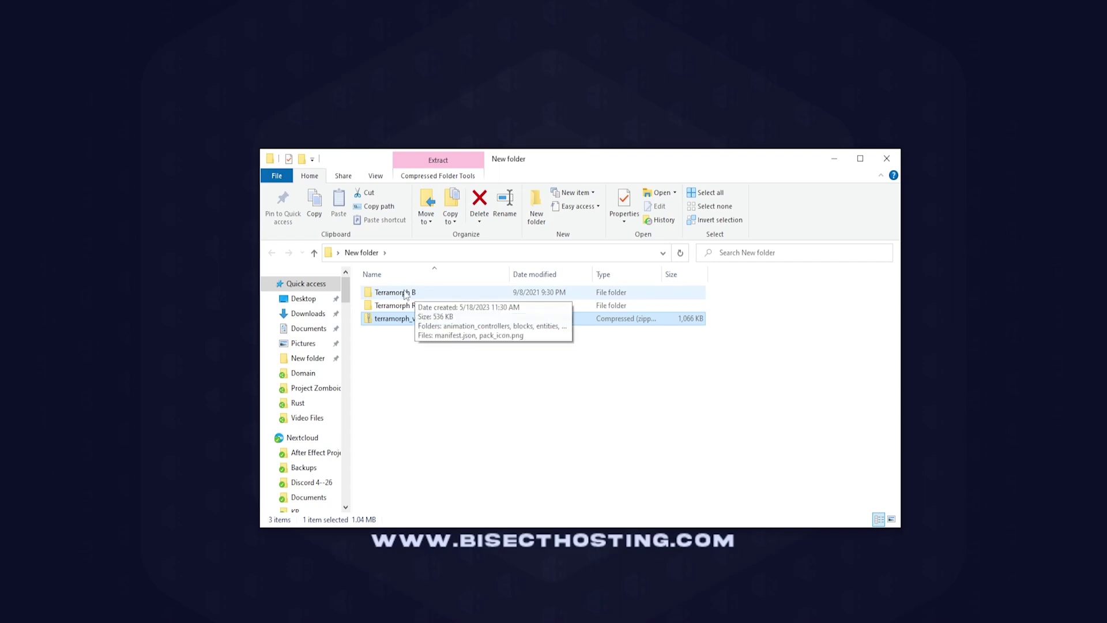
View Terramorph B's manifest.json in Notepad to note its uuid and version, then minimize it.
double_click(396, 295)
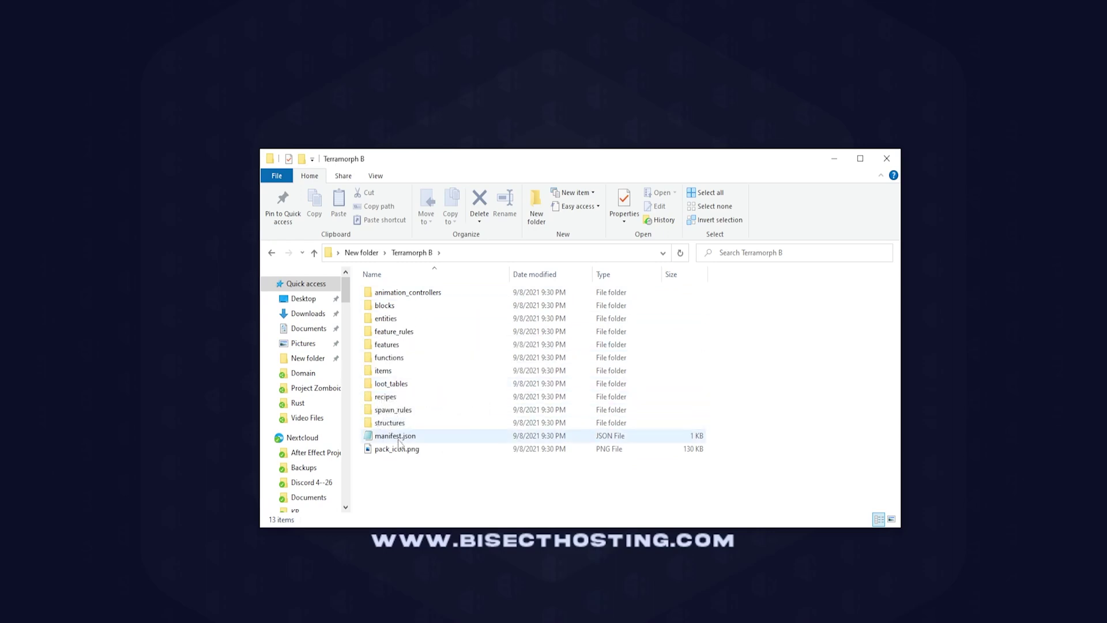
left_click(396, 438)
double_click(397, 437)
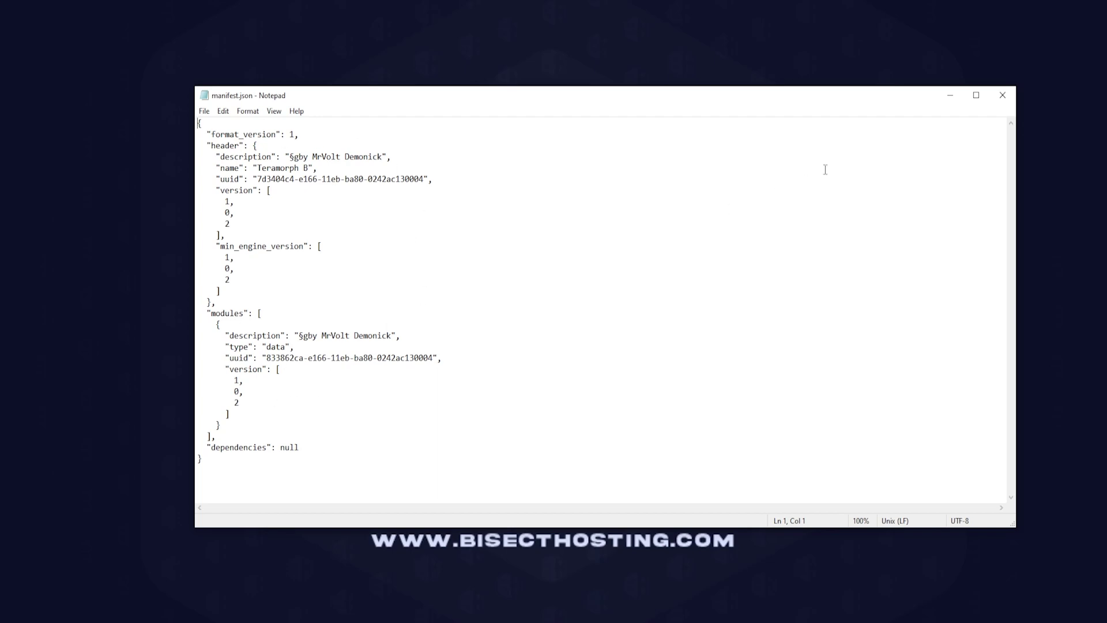
left_click(950, 96)
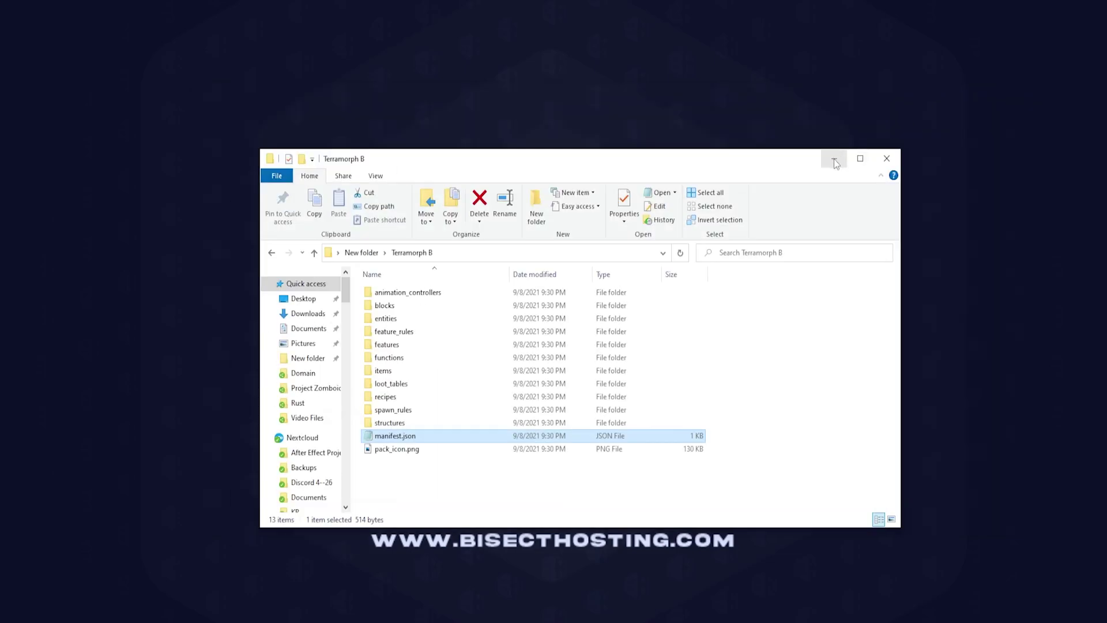
In WinSCP, upload the Terramorph B folder into the server's behavior_packs folder.
key("alt+Tab")
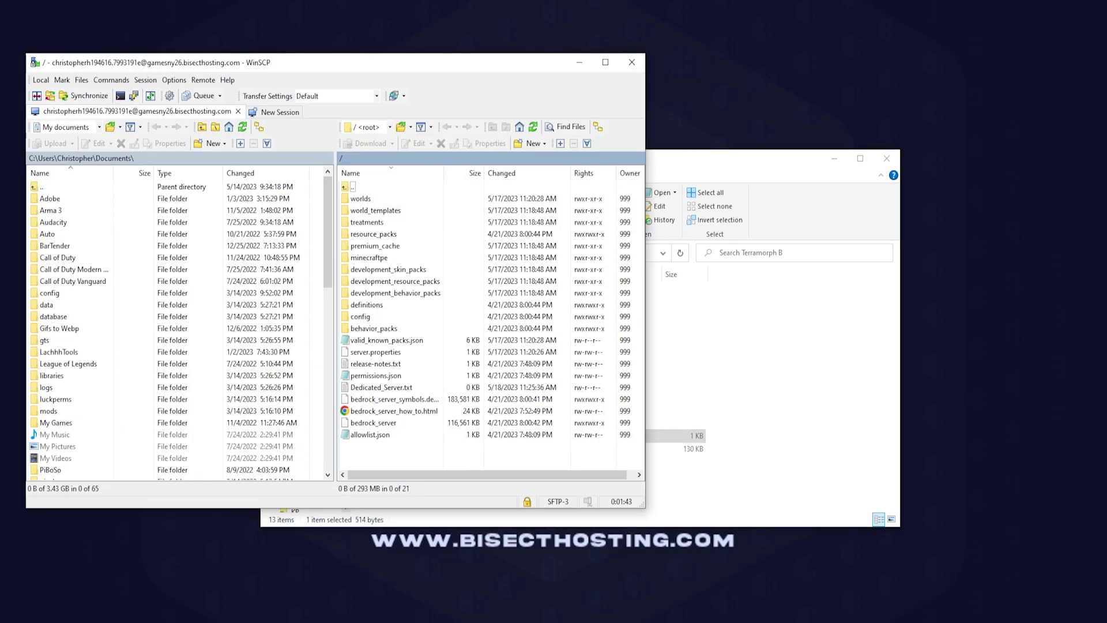
left_click(833, 158)
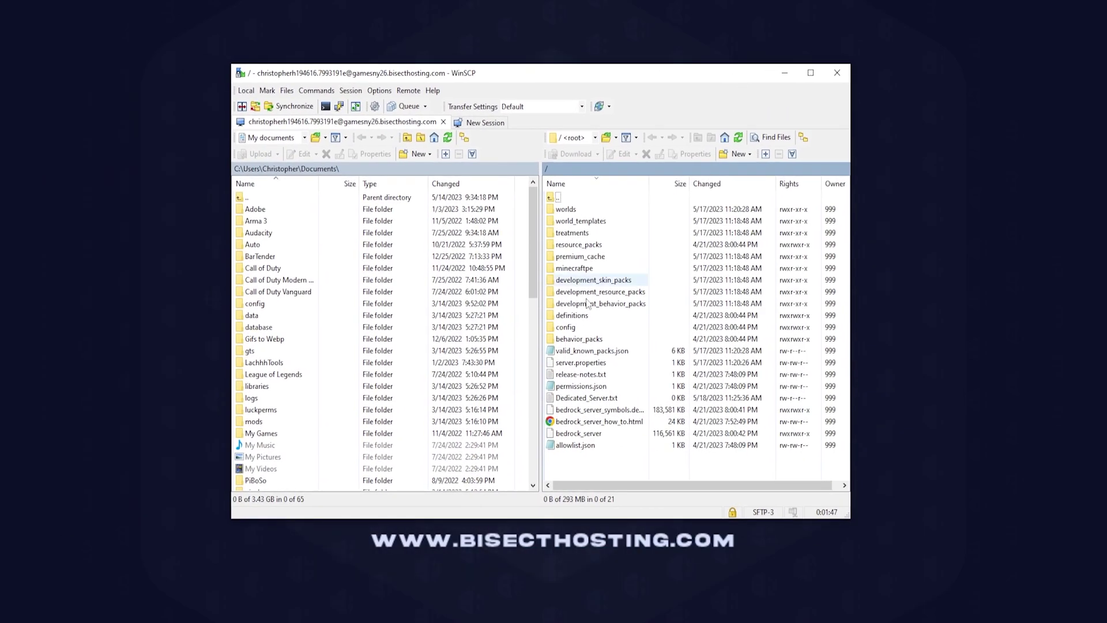
double_click(578, 338)
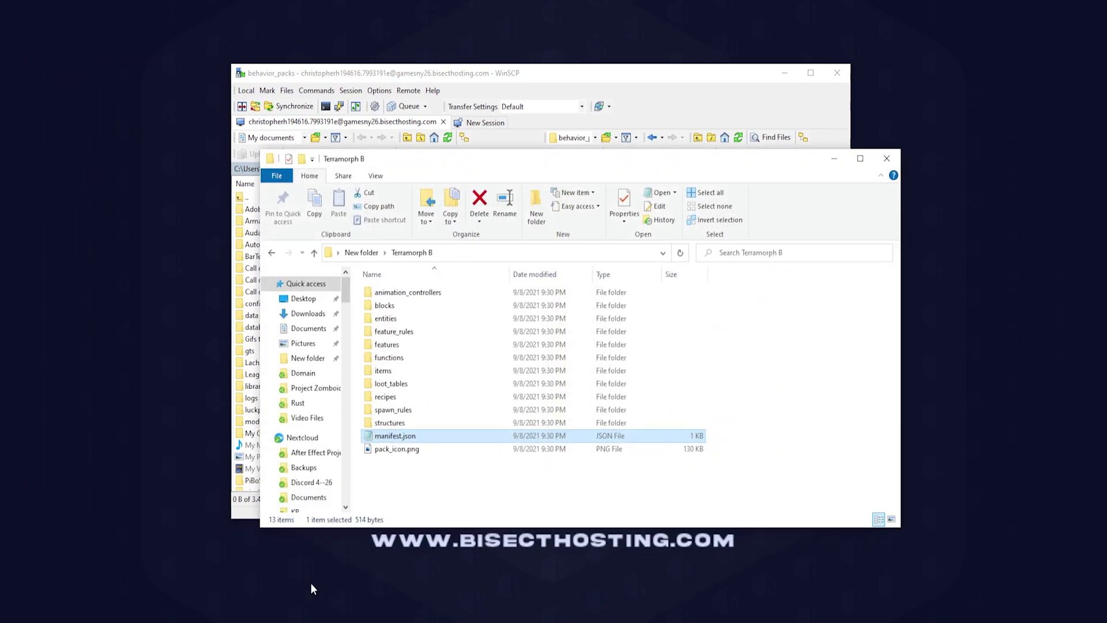
key("alt+Up")
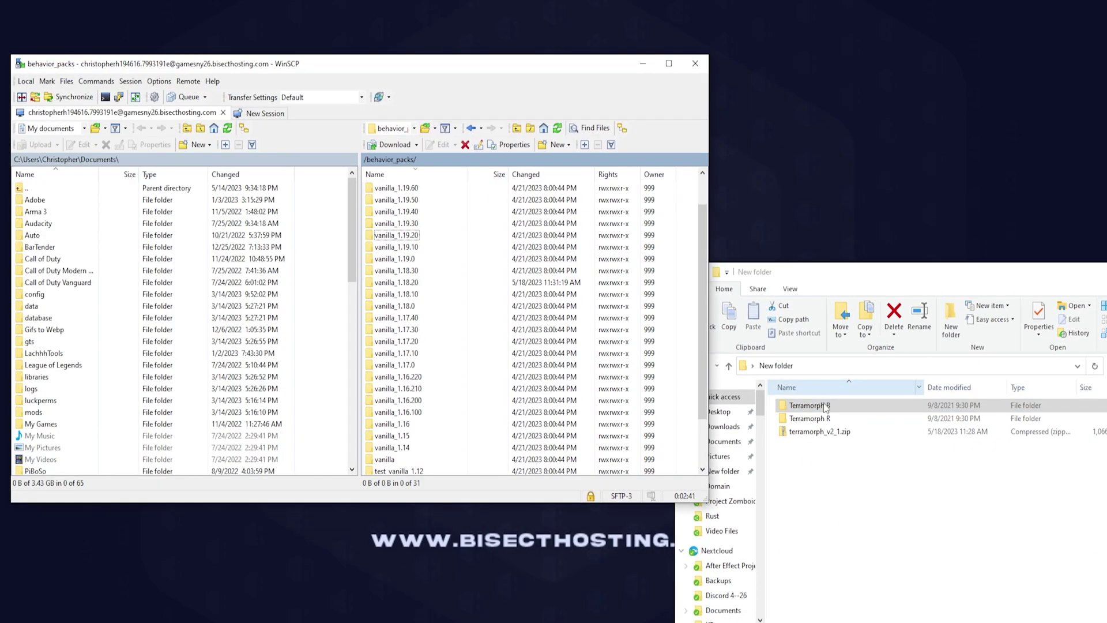
left_click_drag(823, 407, 681, 374)
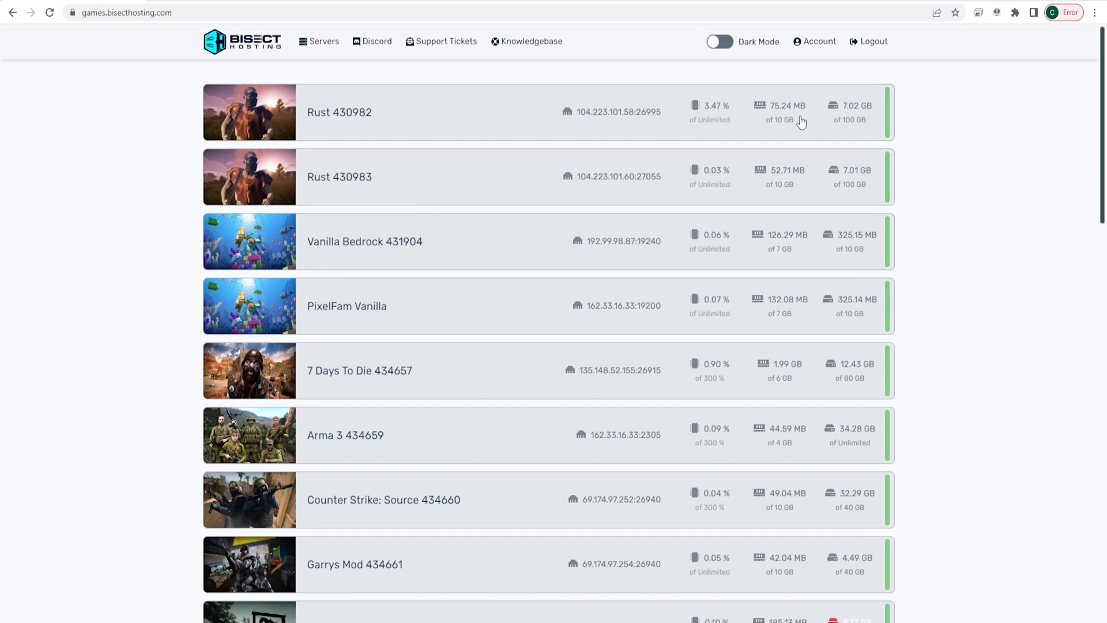
Stop the Vanilla Bedrock server from its console page.
left_click(394, 252)
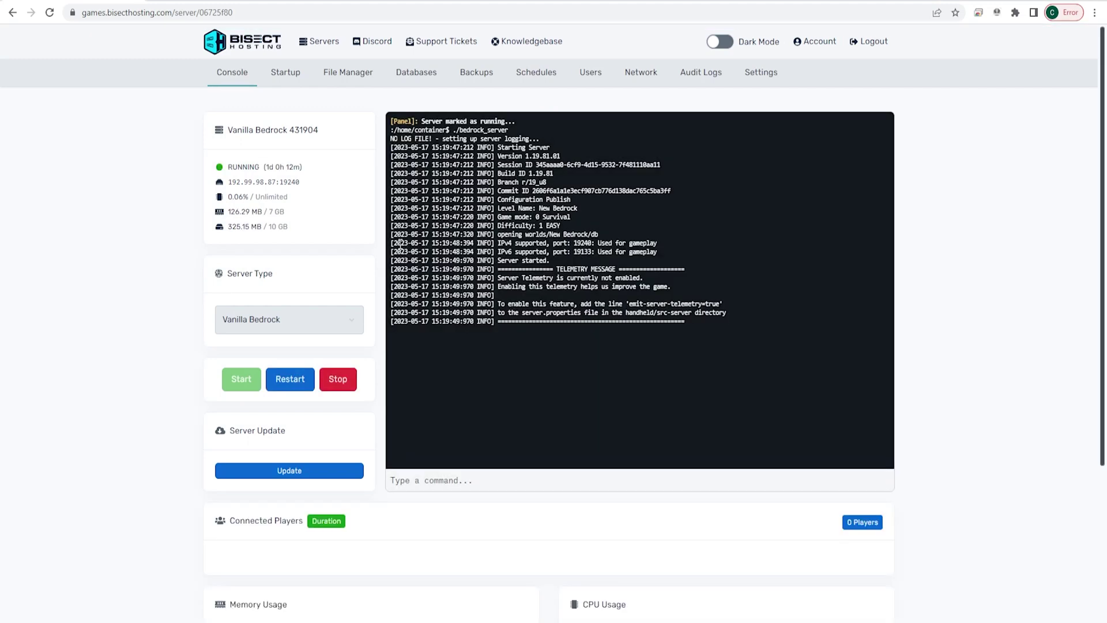
left_click(340, 383)
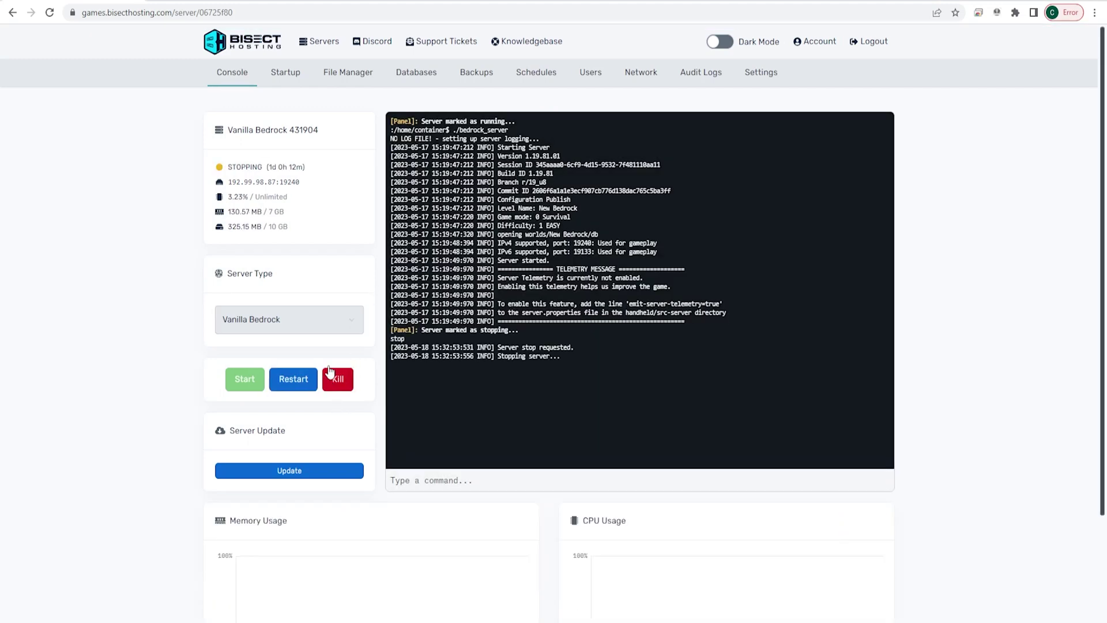
Navigate the file manager into worlds > Bedrock level.
left_click(353, 71)
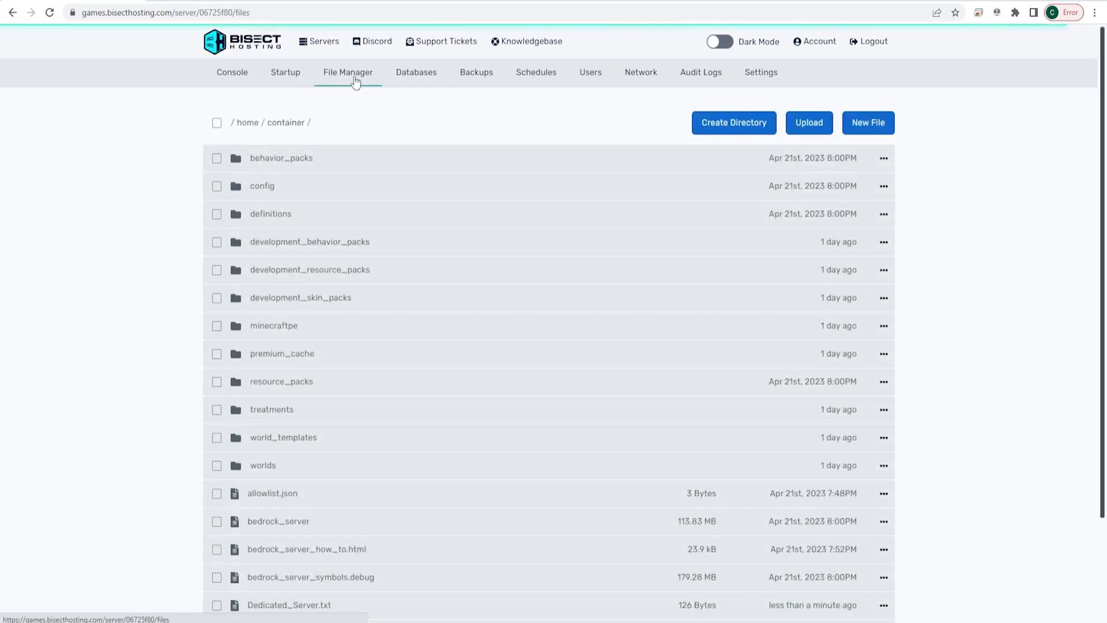
left_click(272, 465)
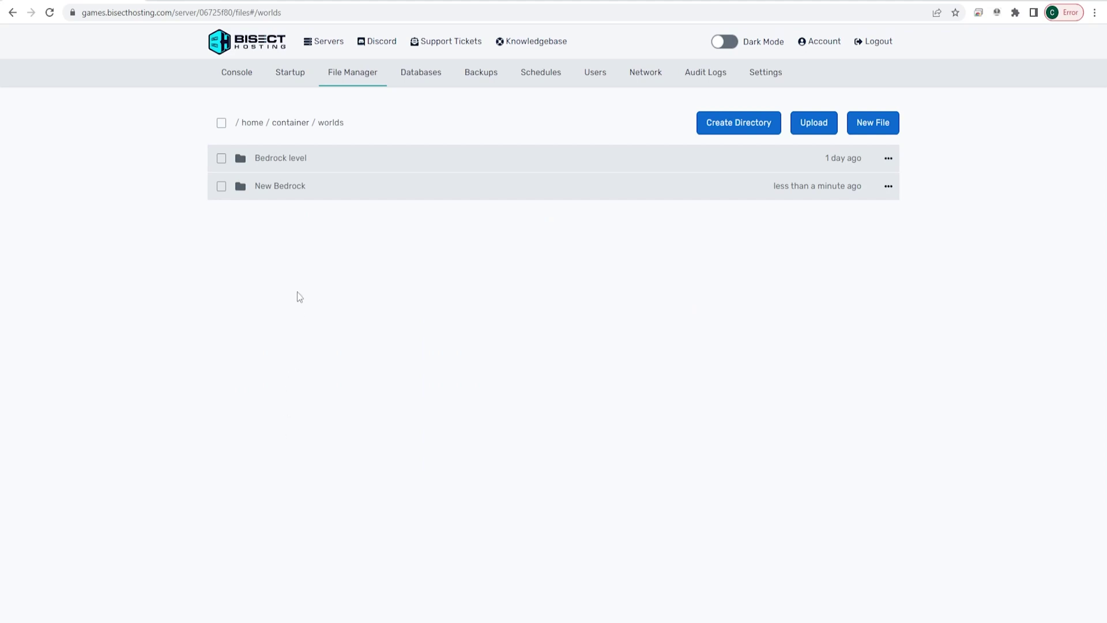
left_click(303, 163)
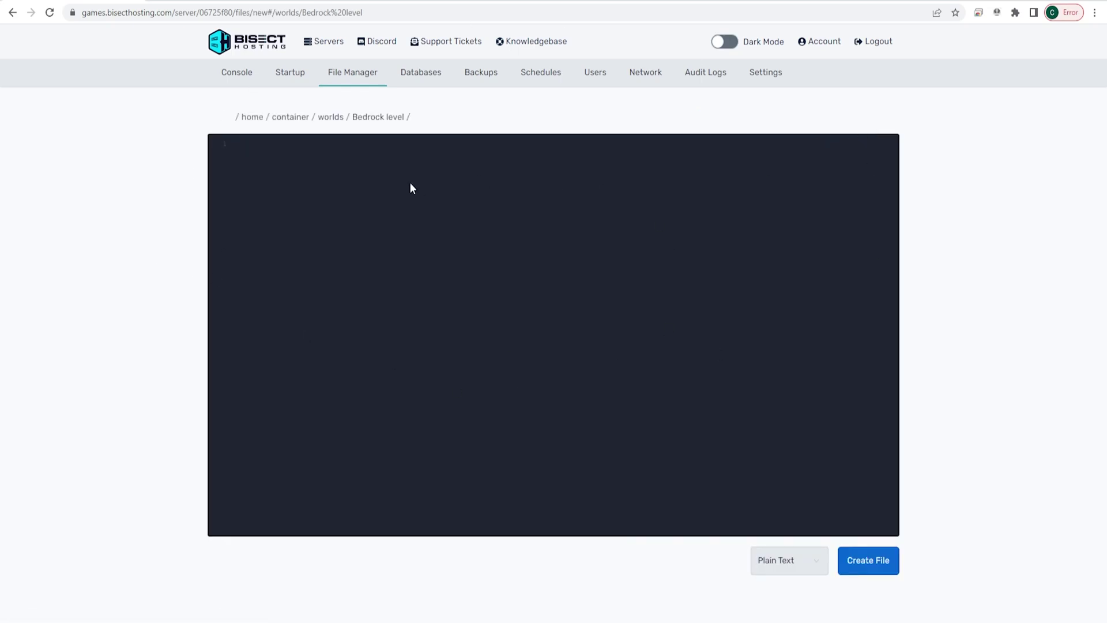
Paste the JSON template and set pack_id to the header uuid 7d3404c4-e166-11eb-ba80-0242ac130004 from manifest.json.
type("[      {         \"pack_id\" : \"Paste uuid from manifest.json here\"         \"version\" : [ 0, 0, 0 ]     } ]")
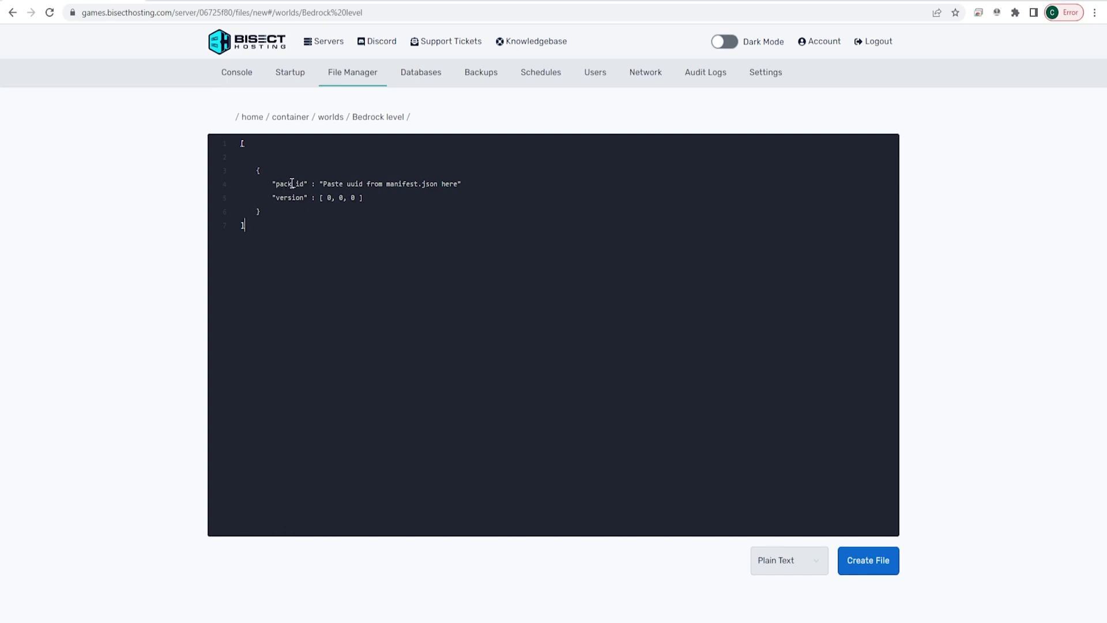
left_click_drag(324, 185, 457, 187)
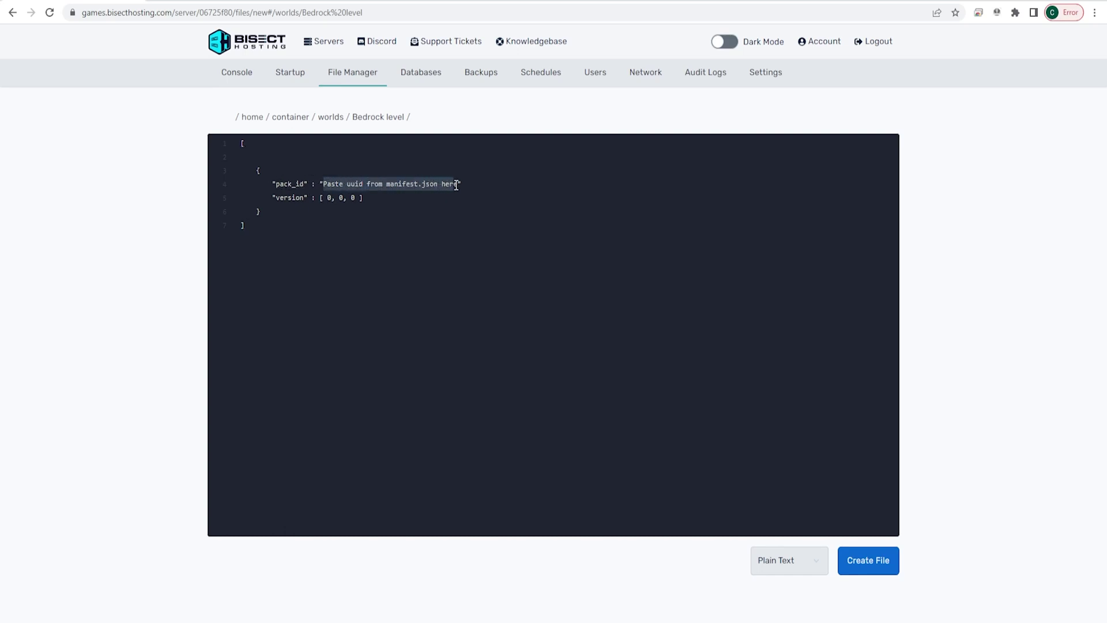
left_click(523, 225)
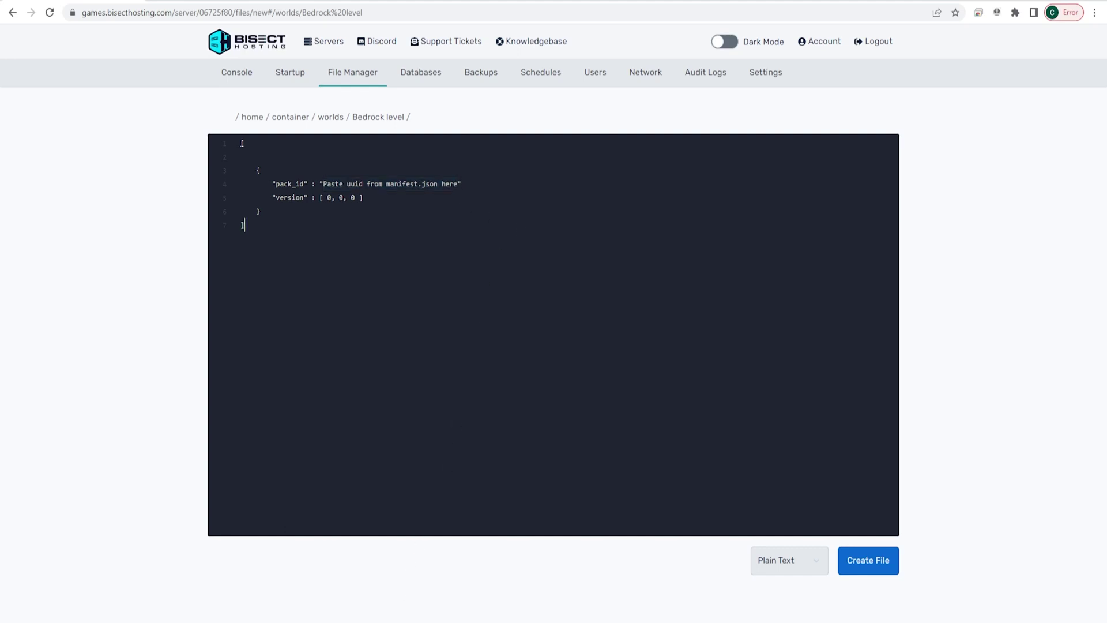
key("alt+Tab")
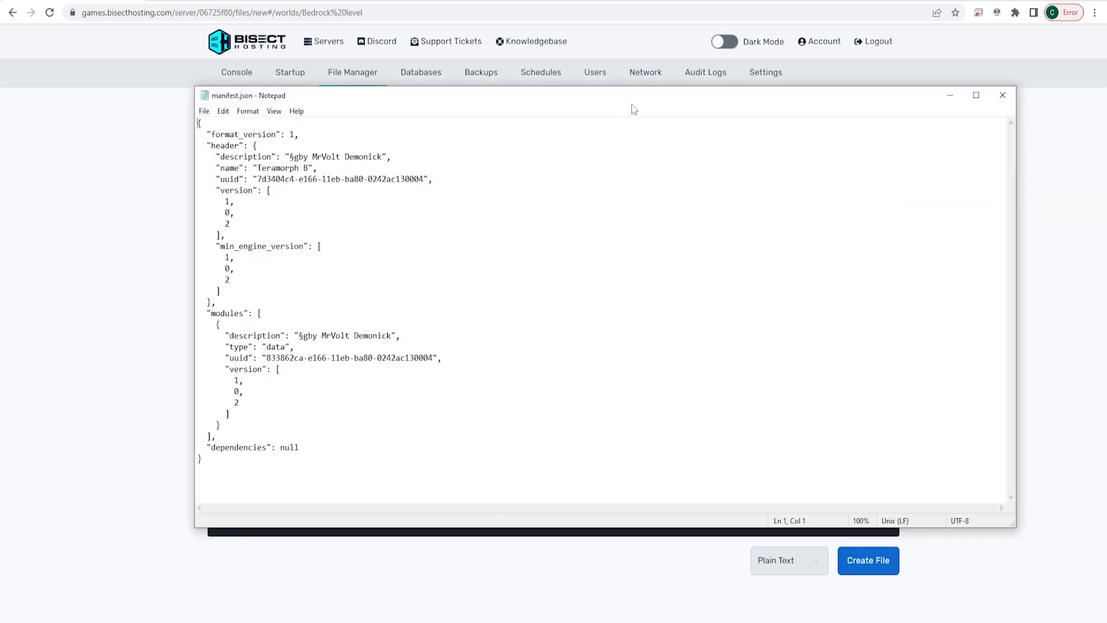
left_click_drag(728, 104, 1047, 124)
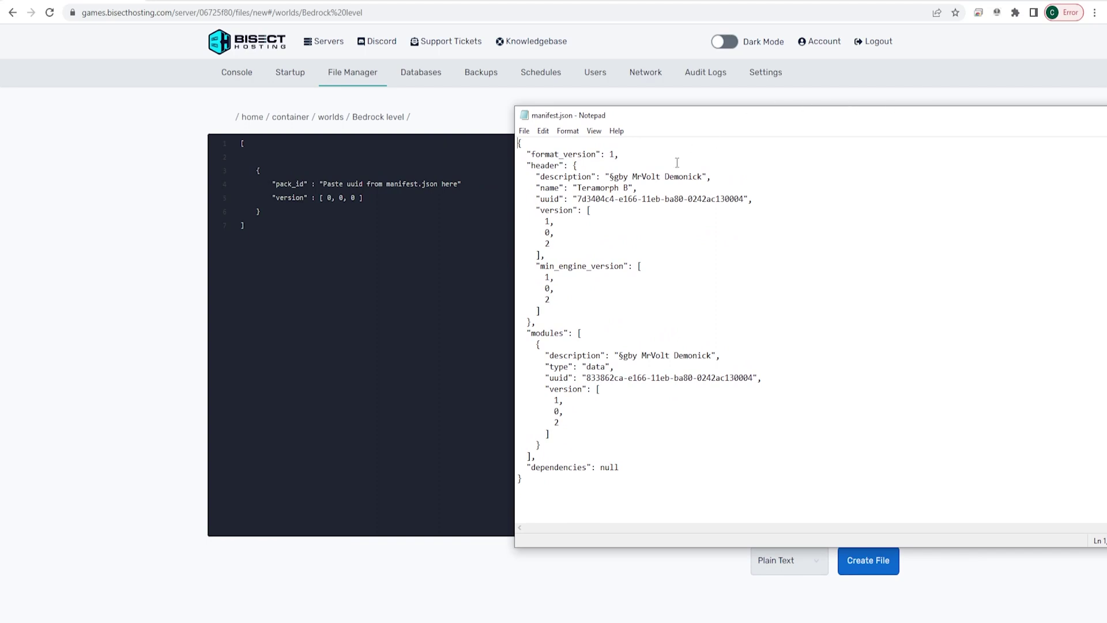
left_click_drag(578, 198, 741, 200)
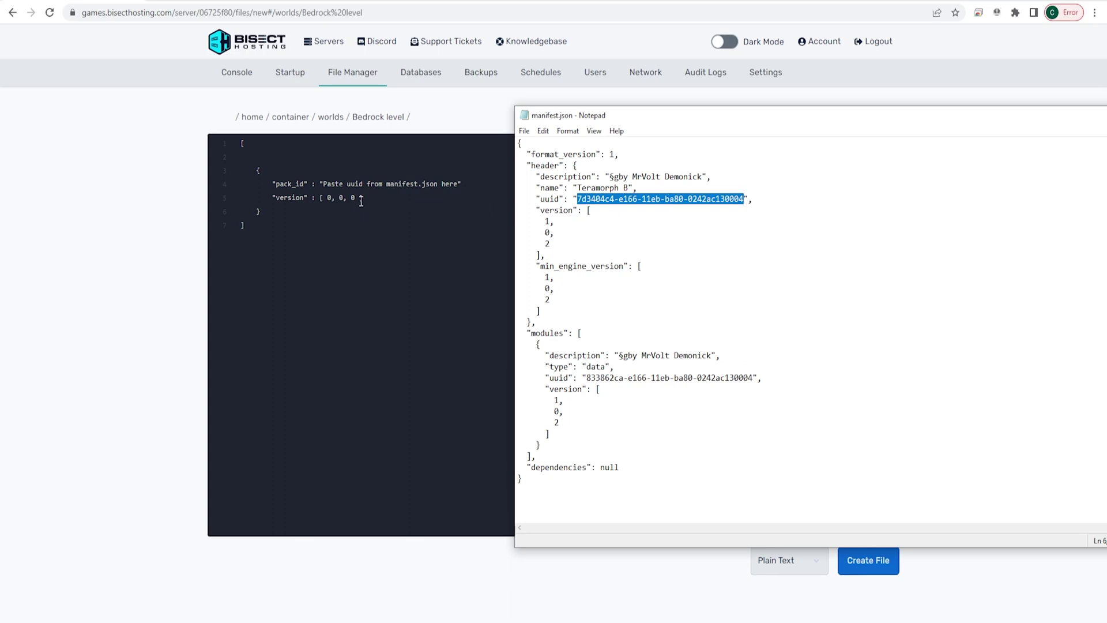
left_click_drag(322, 184, 457, 187)
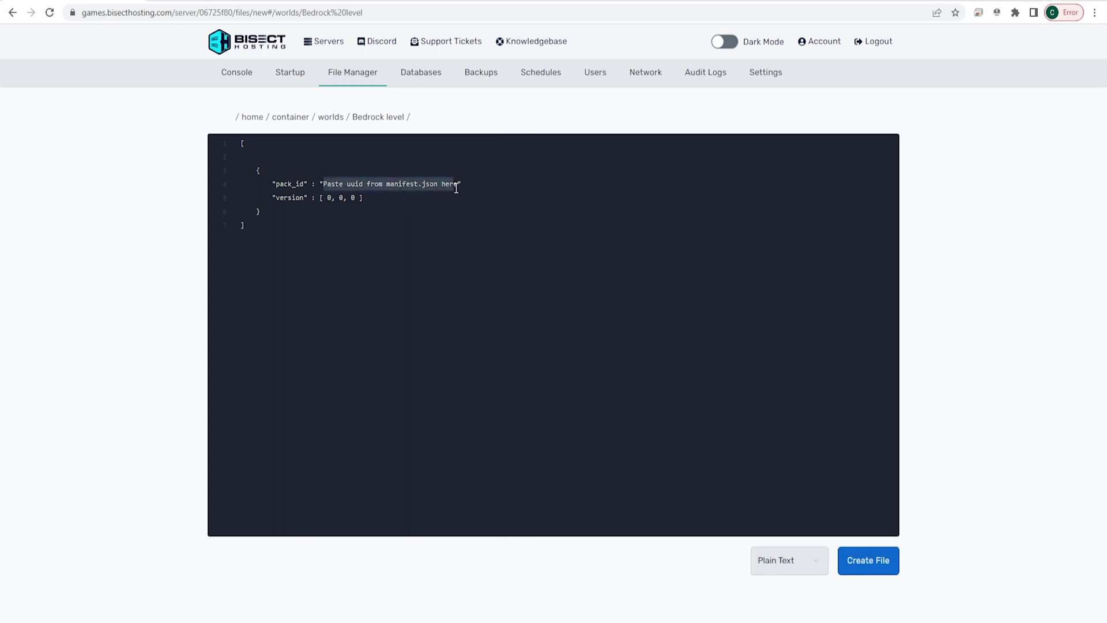
type("7d3404c4-e166-11eb-ba80-0242ac130004")
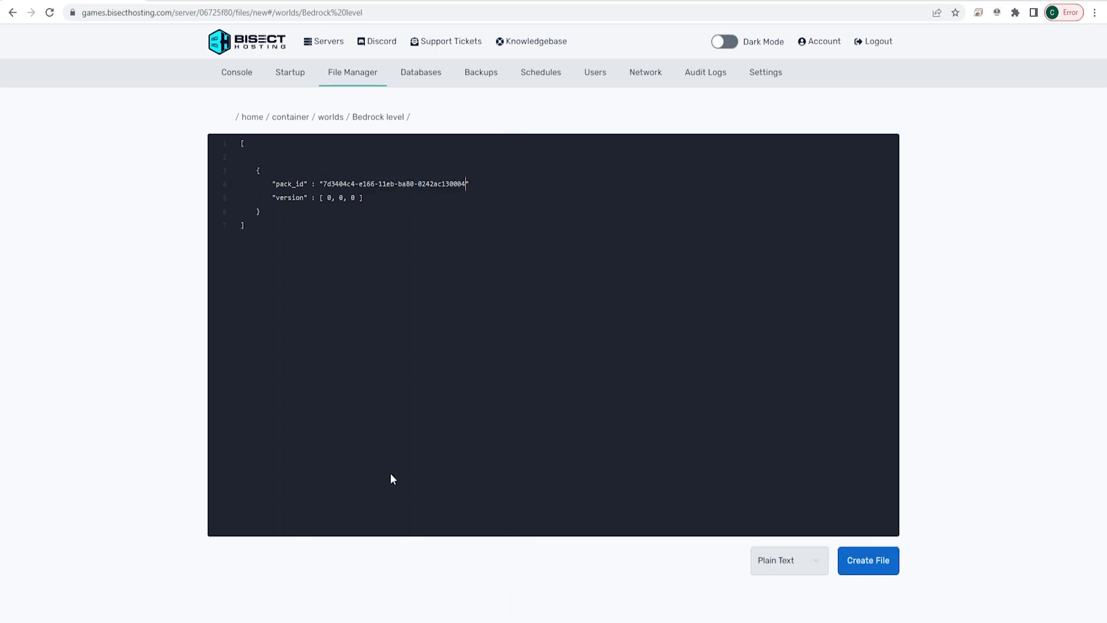
Set the version to [ 1, 0, 2 ] after checking the manifest, and begin saving the file.
key("alt+Tab")
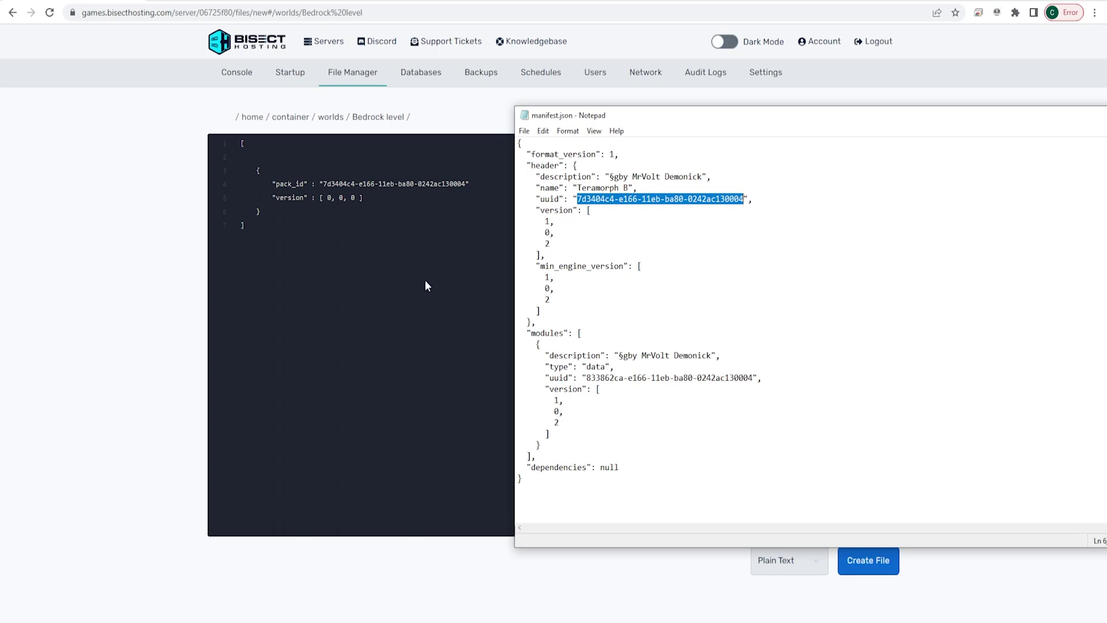
double_click(332, 200)
type("1")
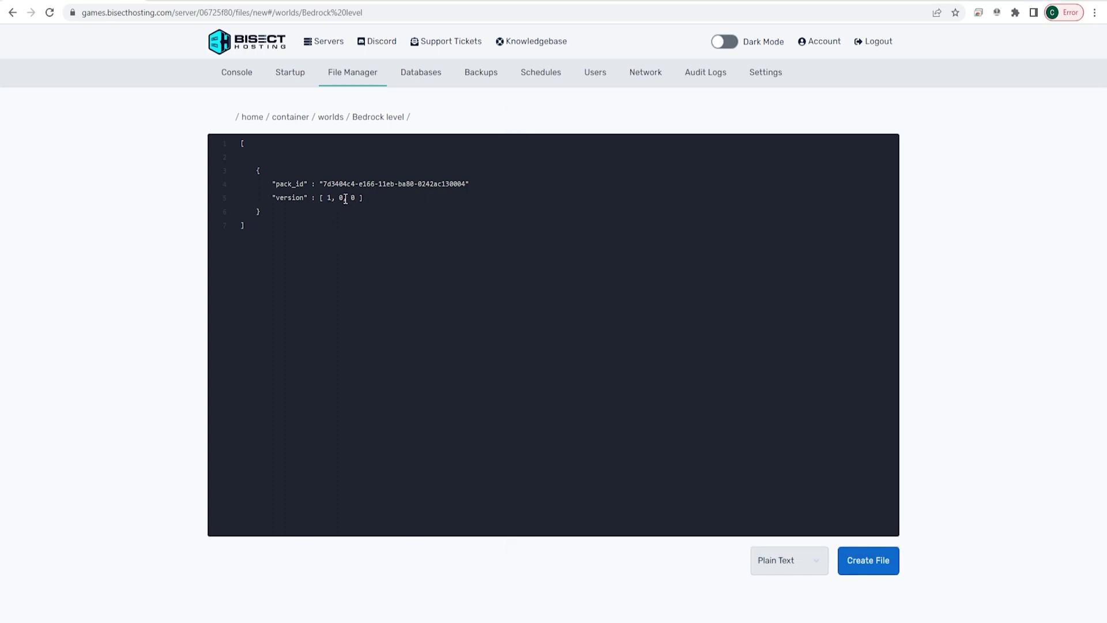
type("2")
left_click(392, 250)
left_click(870, 561)
type("World_Behavior_")
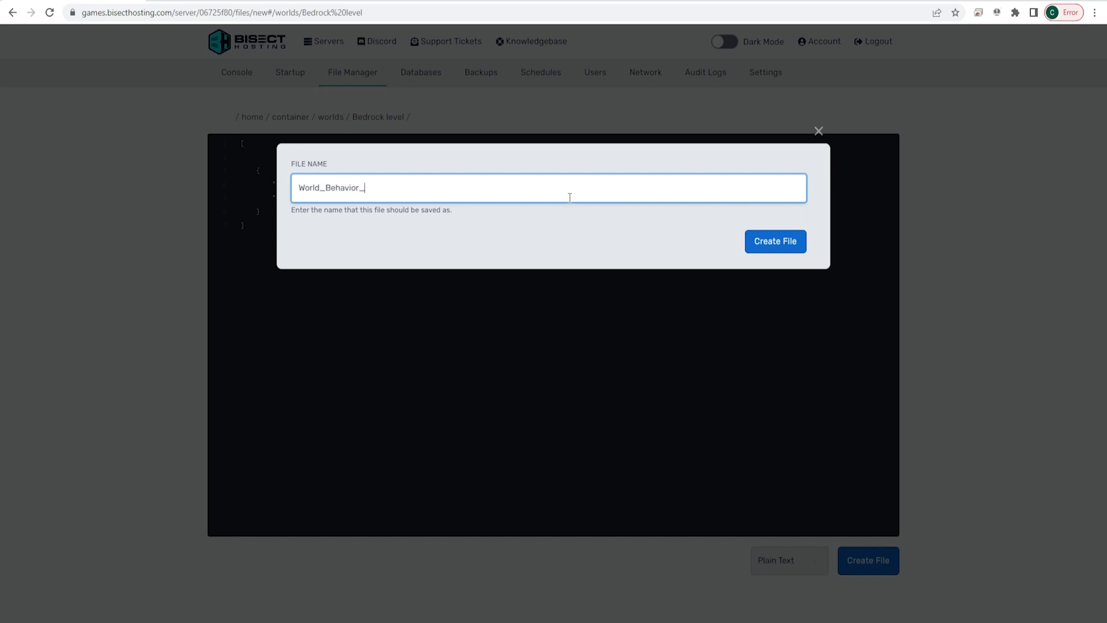
type("Packs.json")
Save the file as World_Behavior_Packs.json and start the server from the console.
left_click(774, 246)
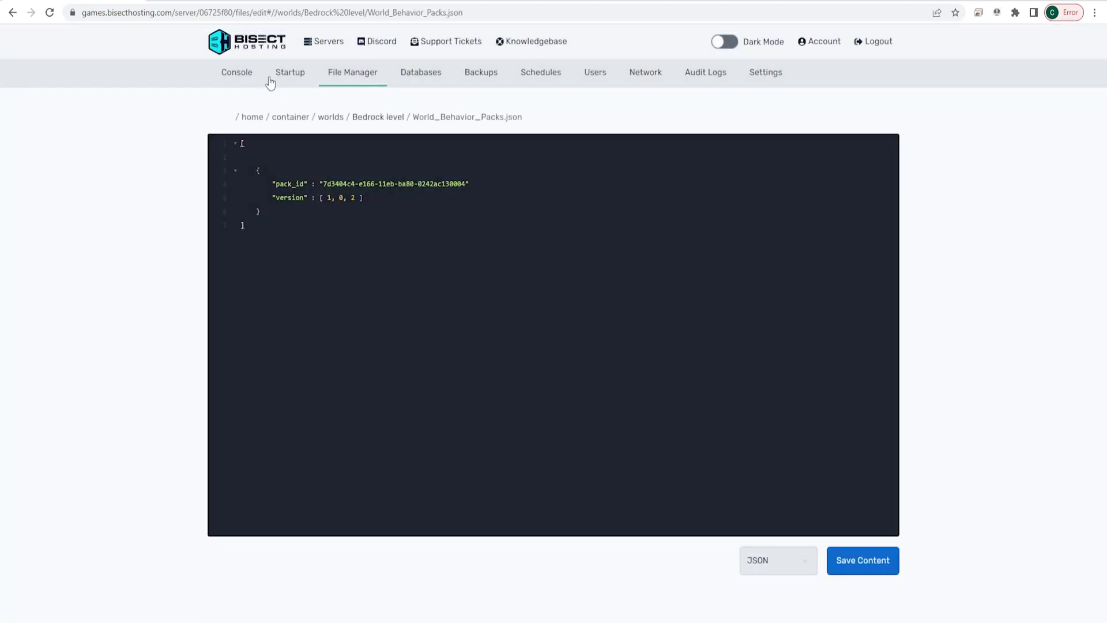
left_click(255, 82)
left_click(251, 380)
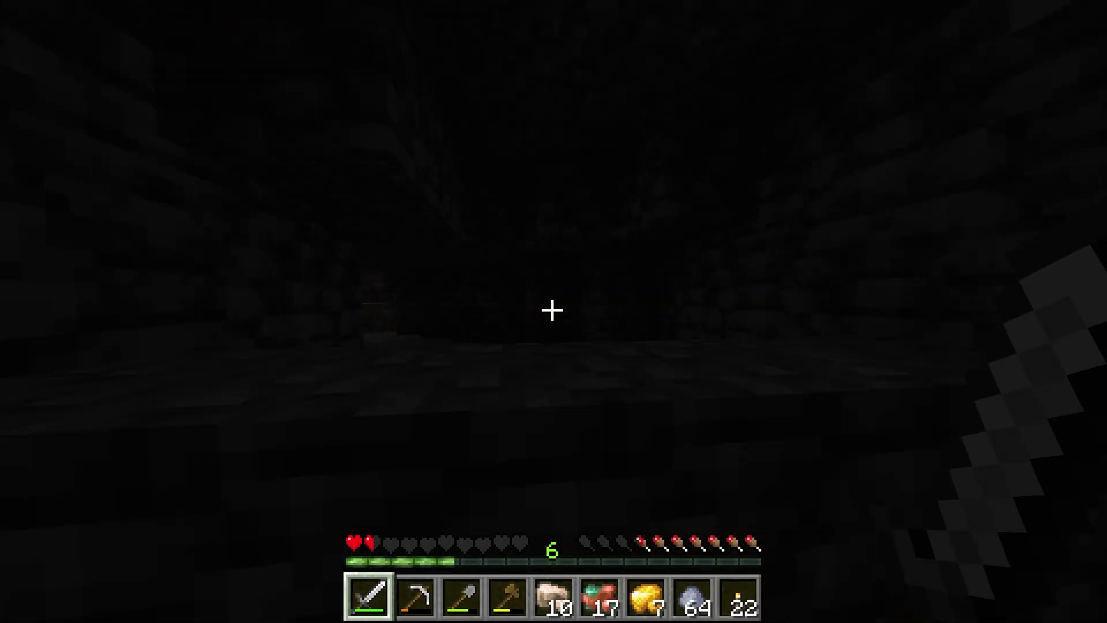
Select the iron pickaxe in hotbar slot 2.
key("2")
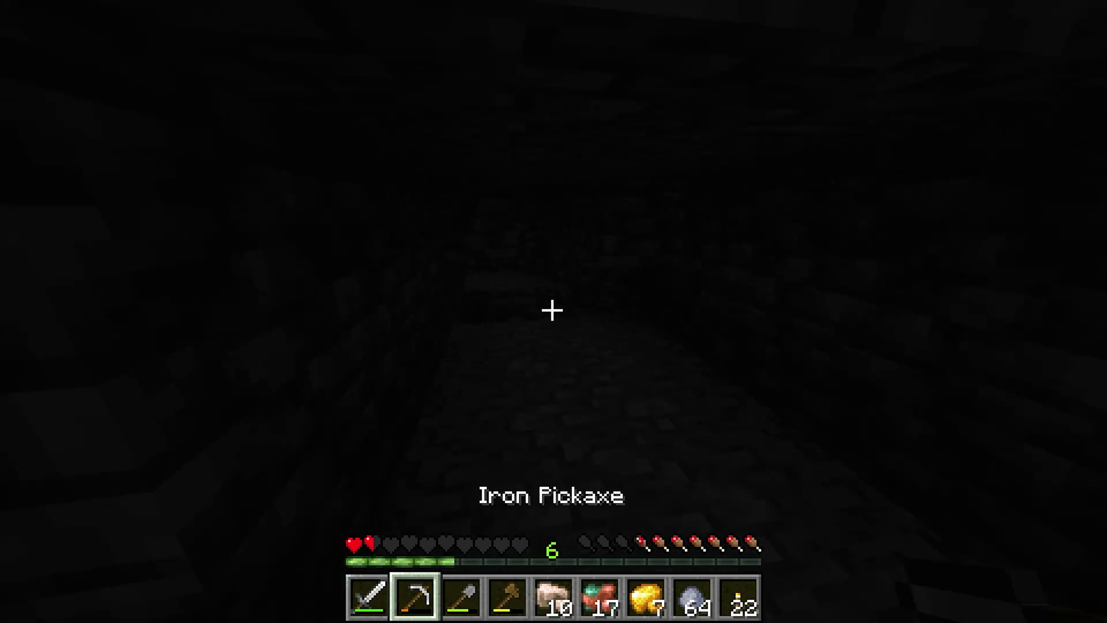